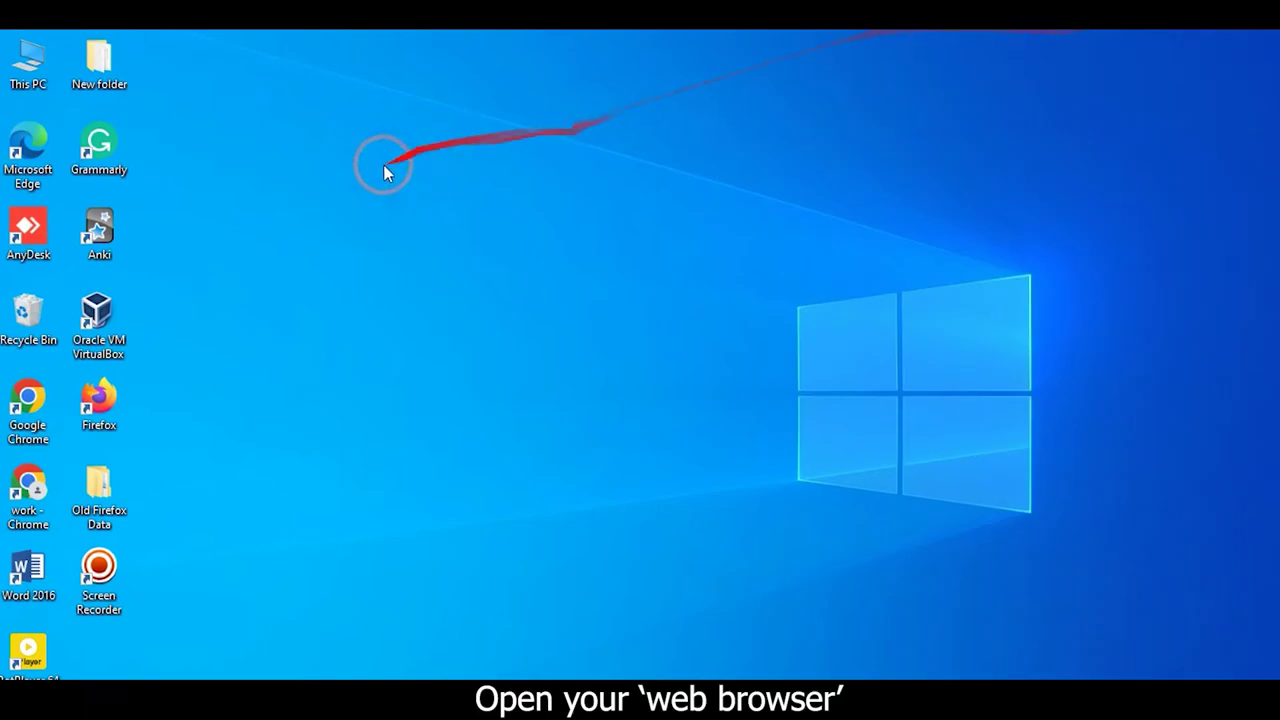
Step: Launch Chrome and go to the router address 192.168.1.1
double_click(20, 488)
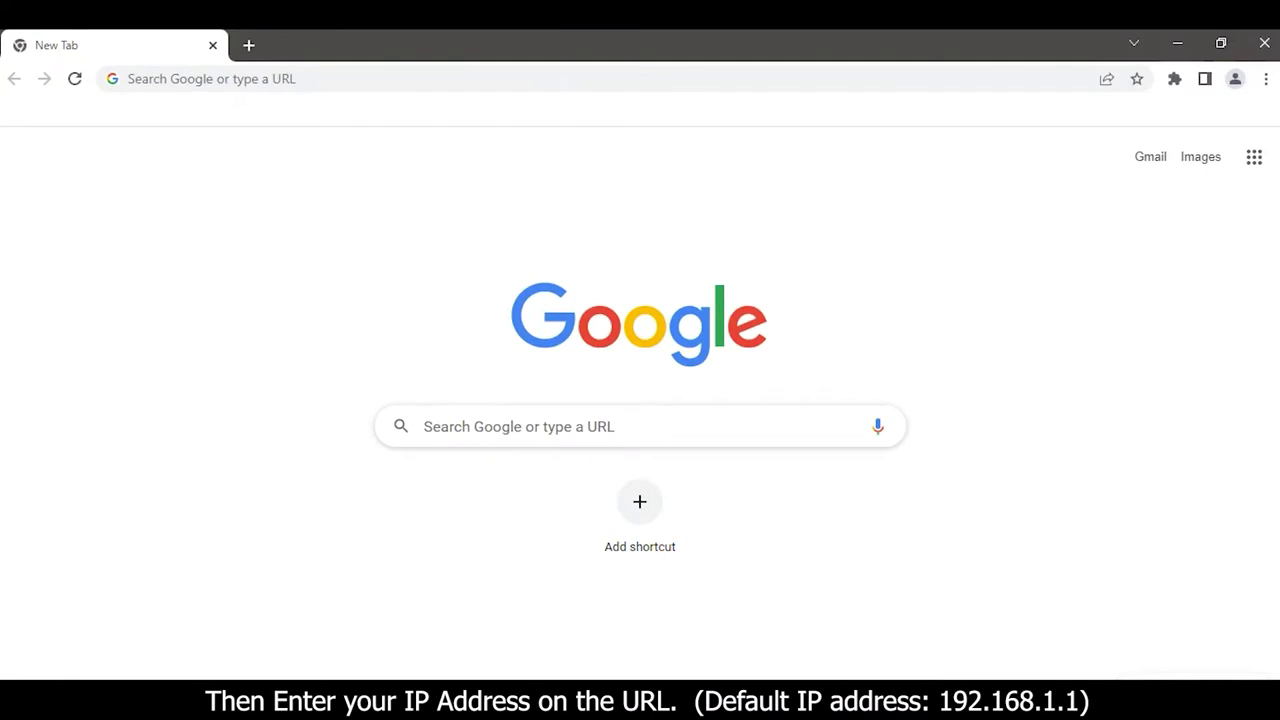
click(212, 80)
text(192.168)
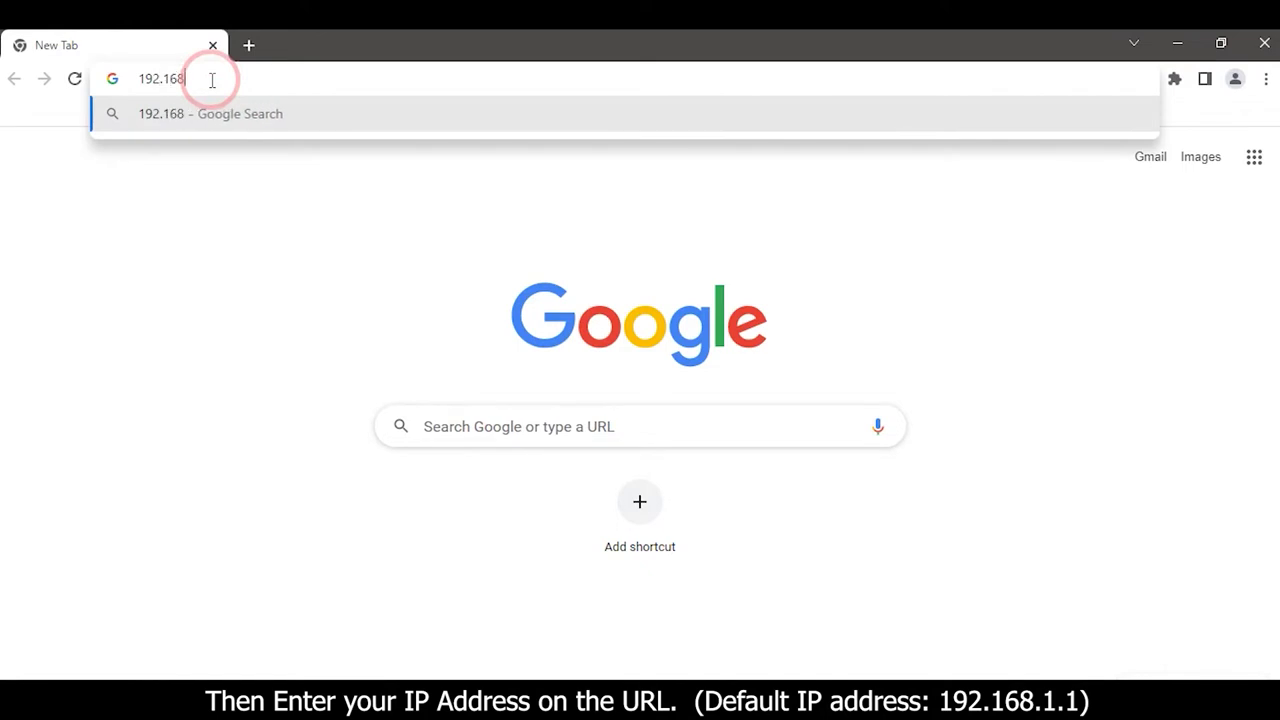
text(.1.1)
key(Return)
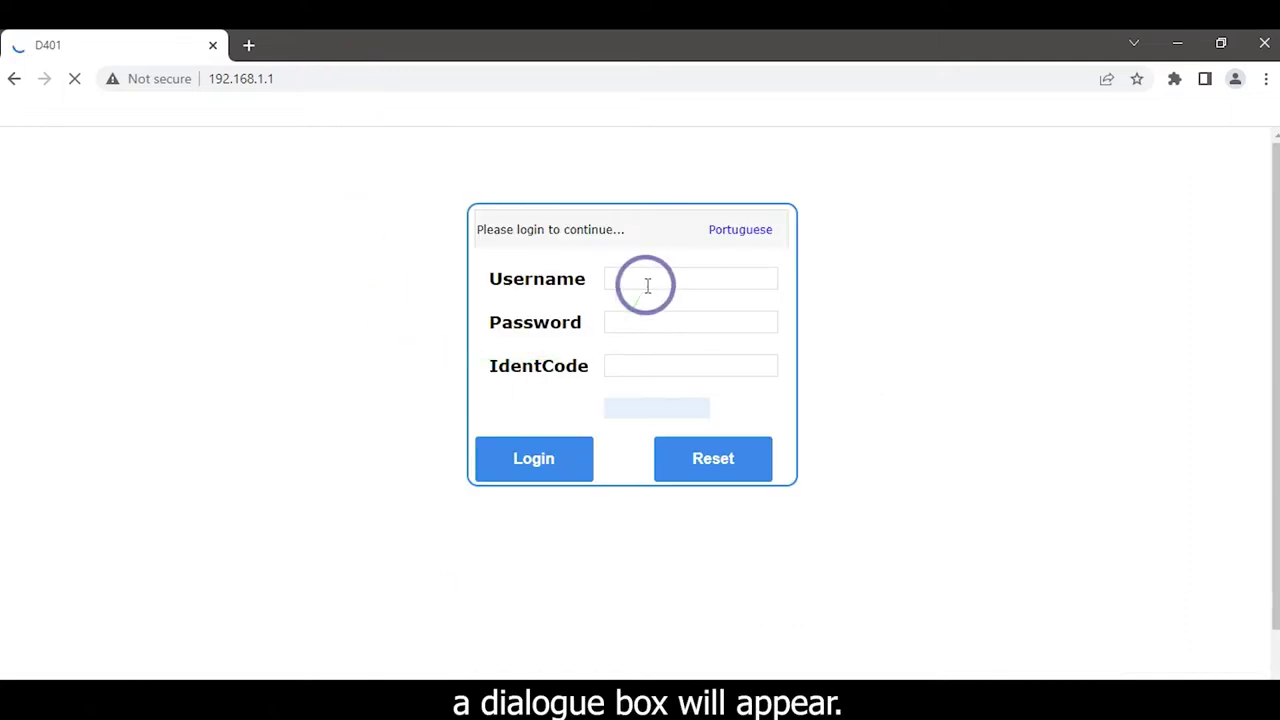
Step: Log in to the router with the administrator username, password and IdentCode
click(646, 282)
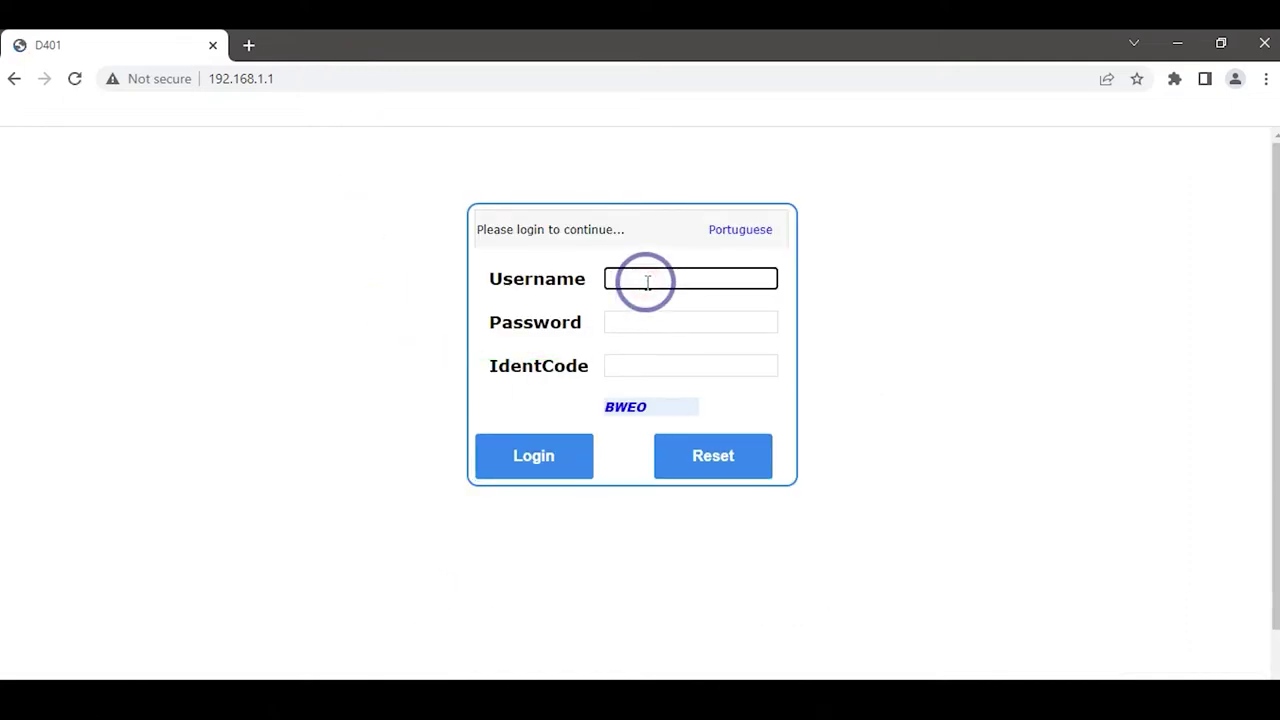
text(ad)
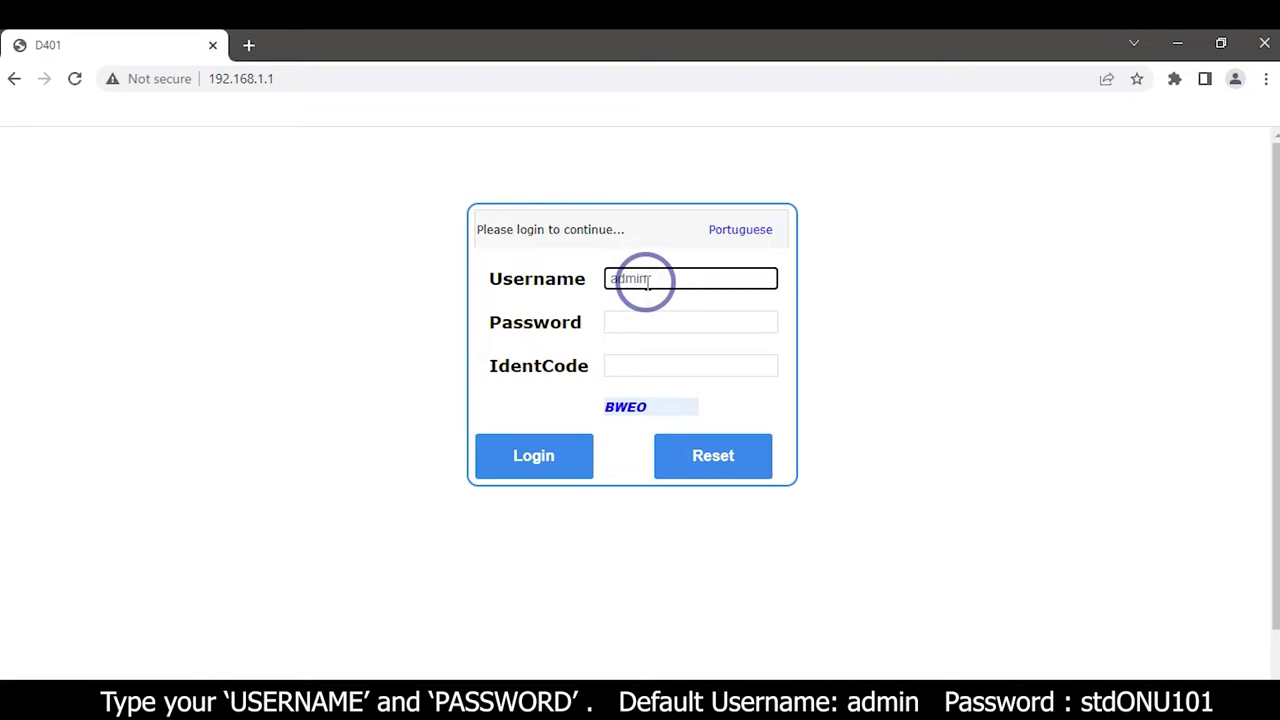
text(min)
click(649, 328)
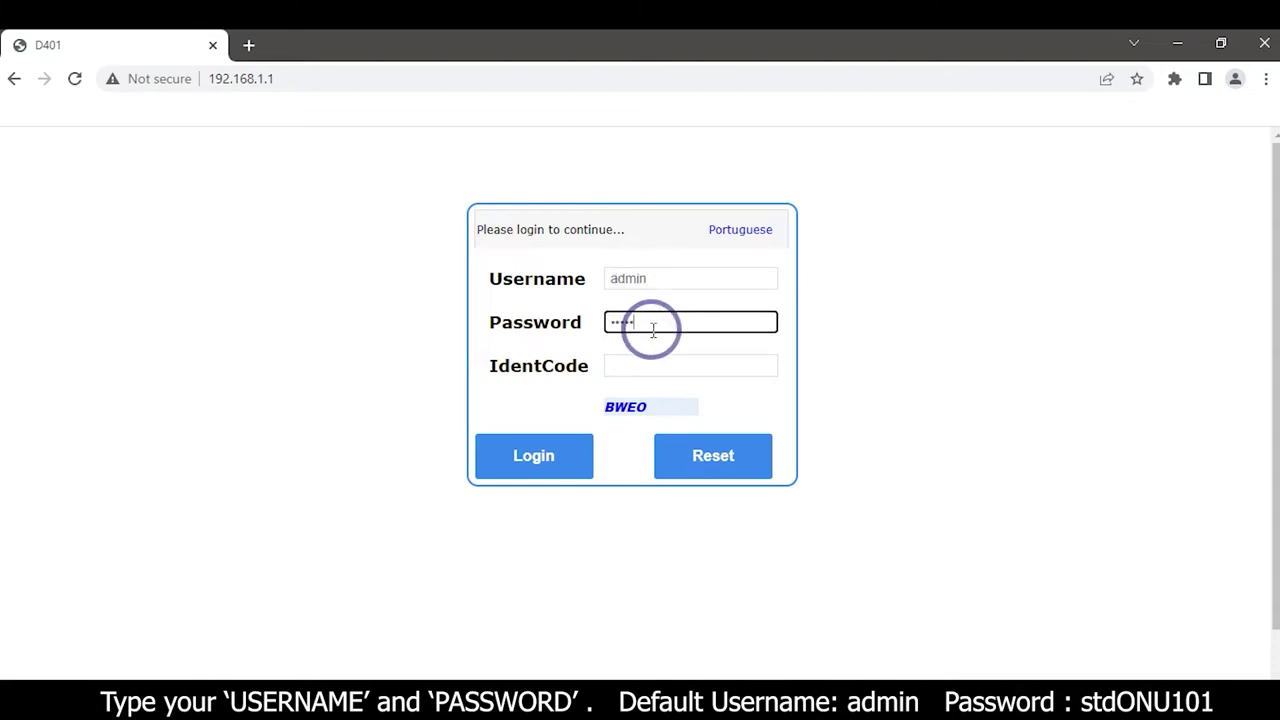
text(stdONU101)
click(651, 362)
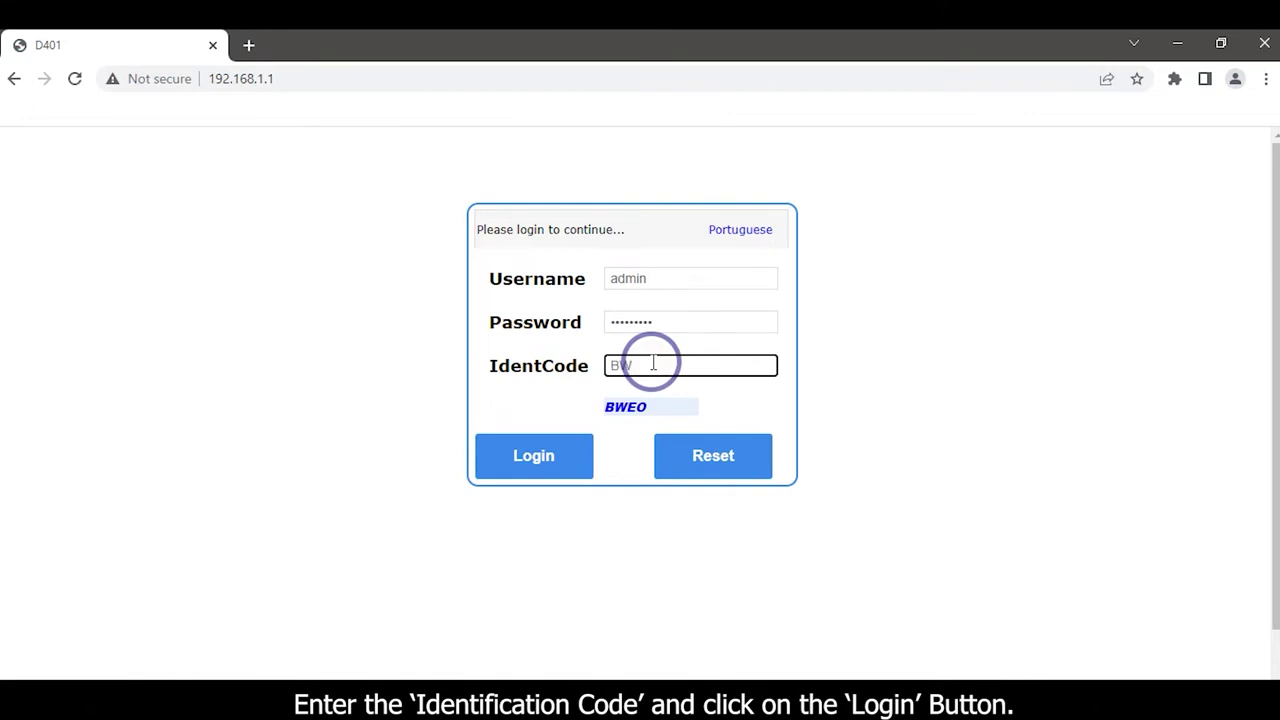
text(BWEO)
click(540, 458)
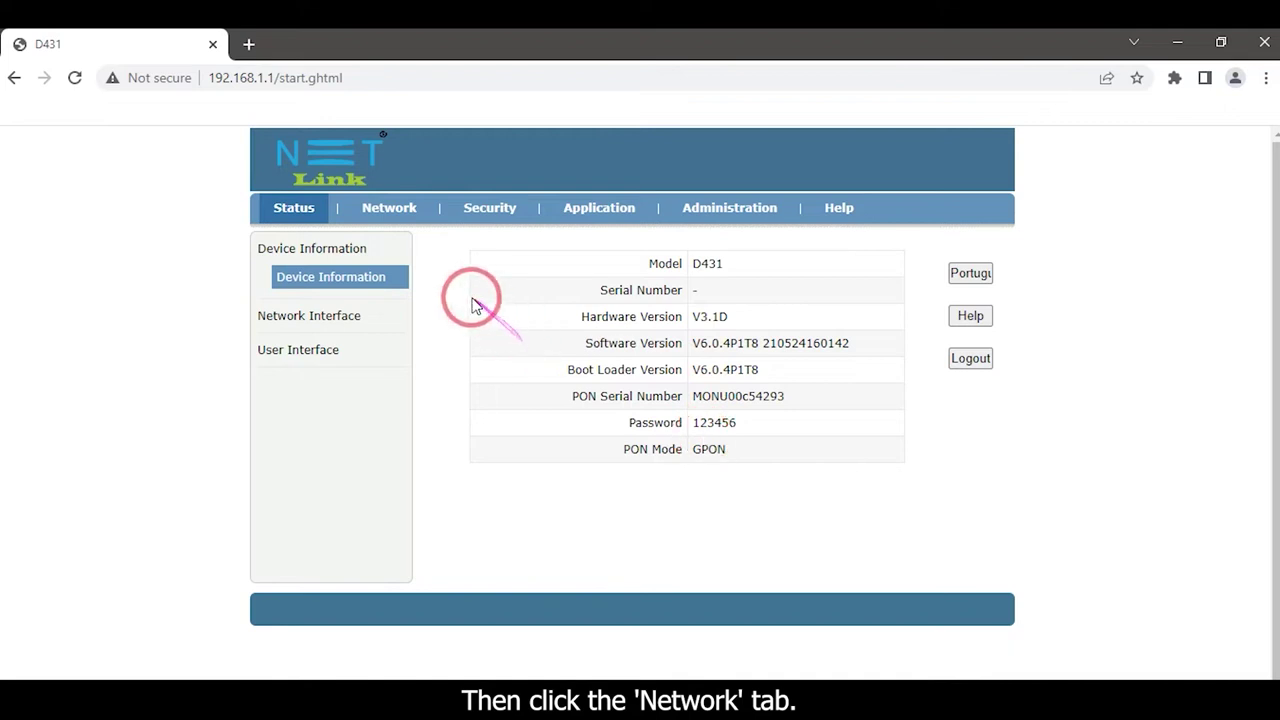
Step: Open Network > WAN Connection and expand the Connection Name list
click(392, 210)
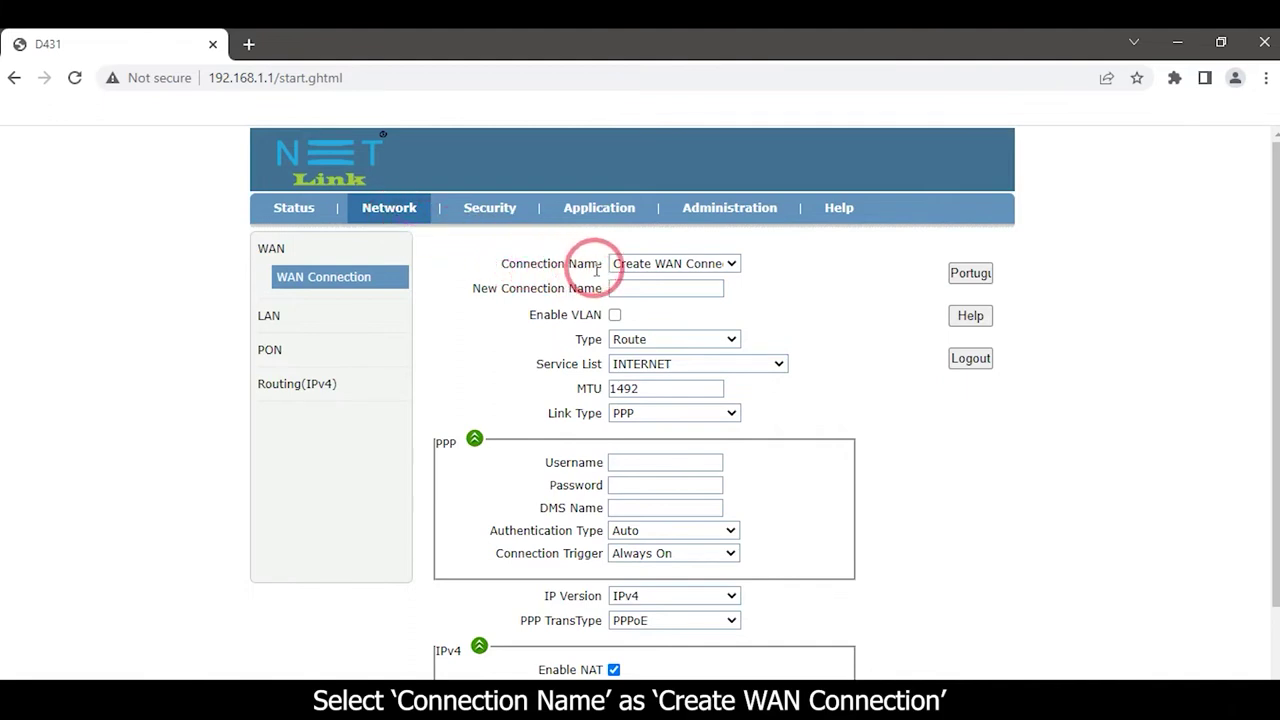
click(700, 264)
Step: Create a new WAN connection named Network with VLAN enabled and a VLAN ID
click(680, 283)
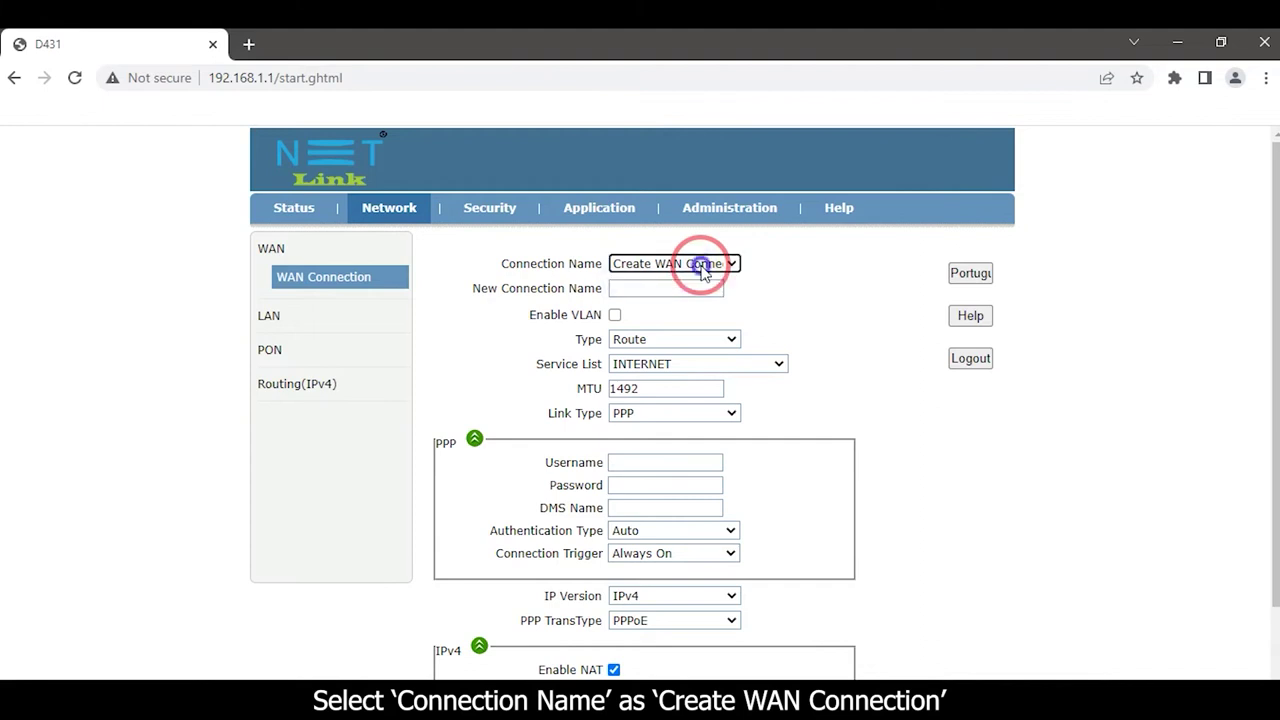
click(618, 288)
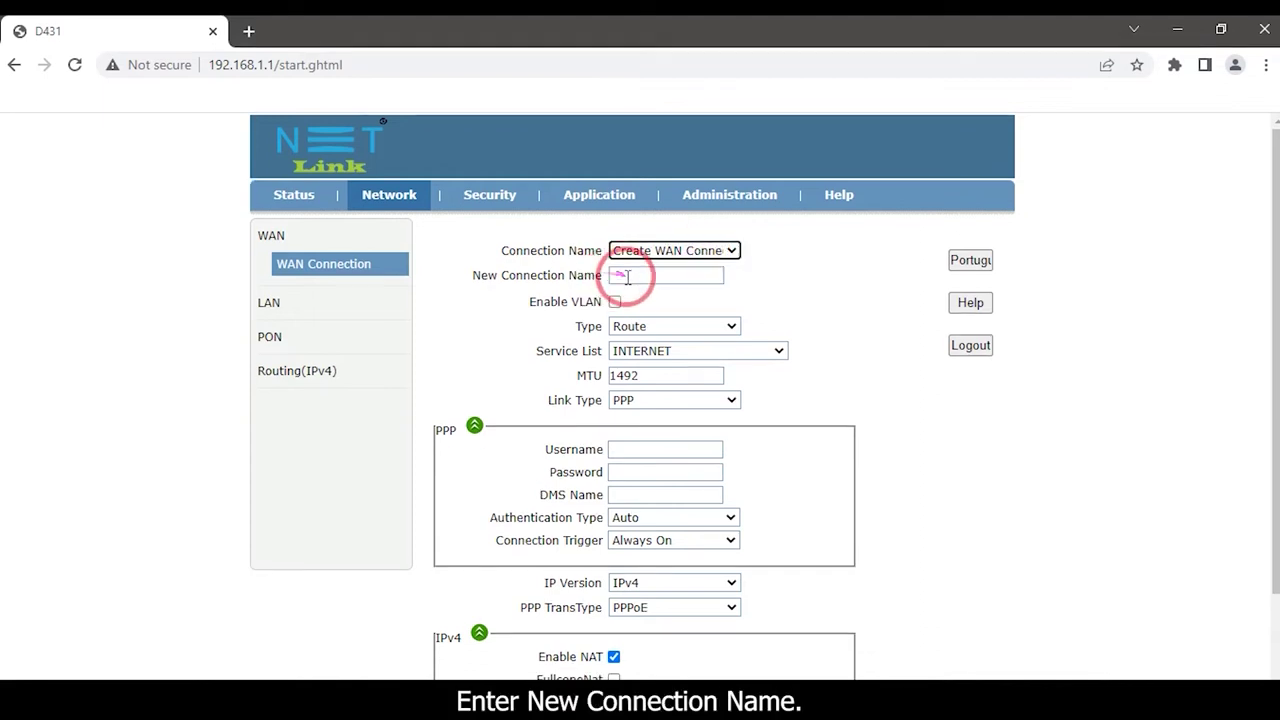
text(Network)
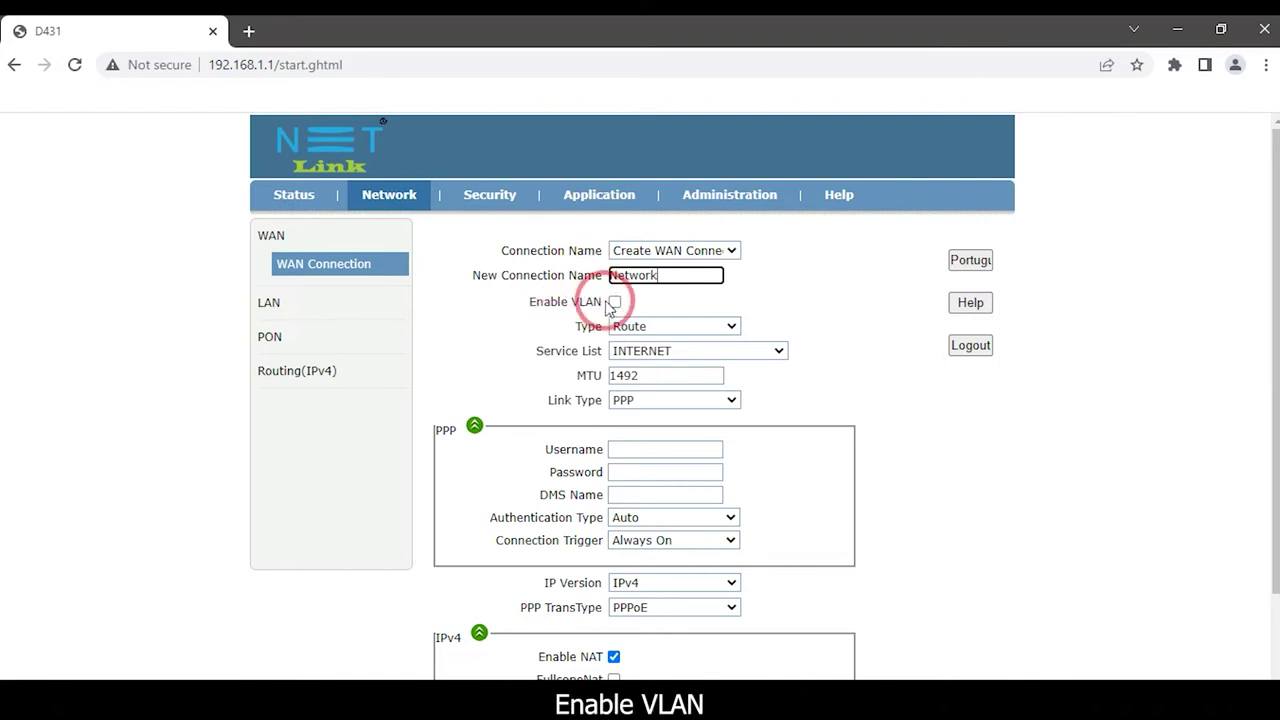
click(614, 302)
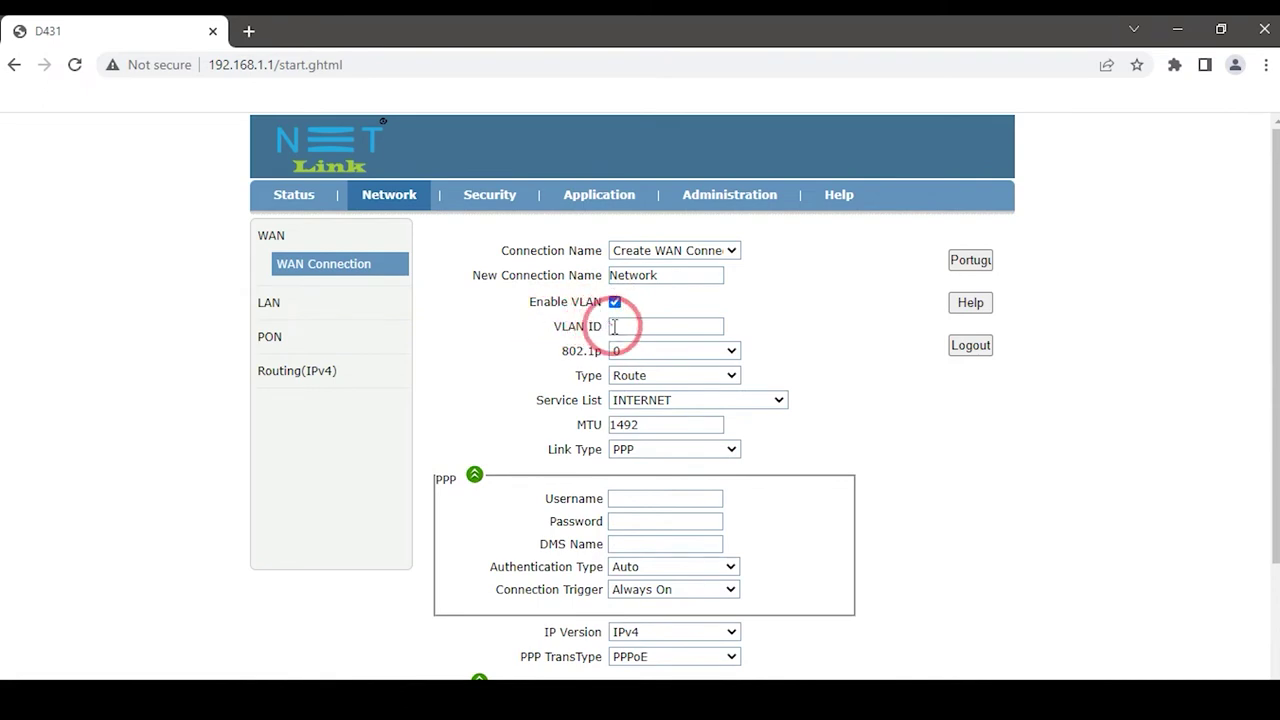
click(615, 325)
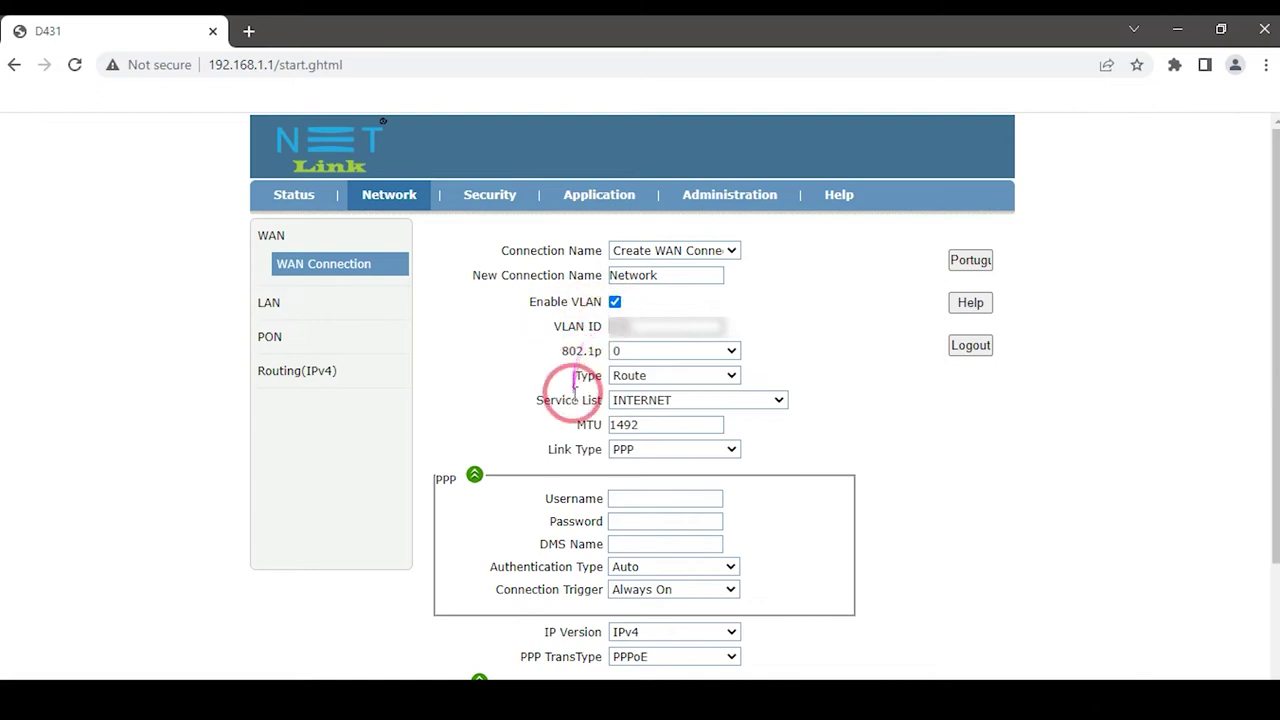
Step: Set Link Type to IP, IP Version to IPv4 and IP Type to DHCP
click(633, 451)
click(626, 482)
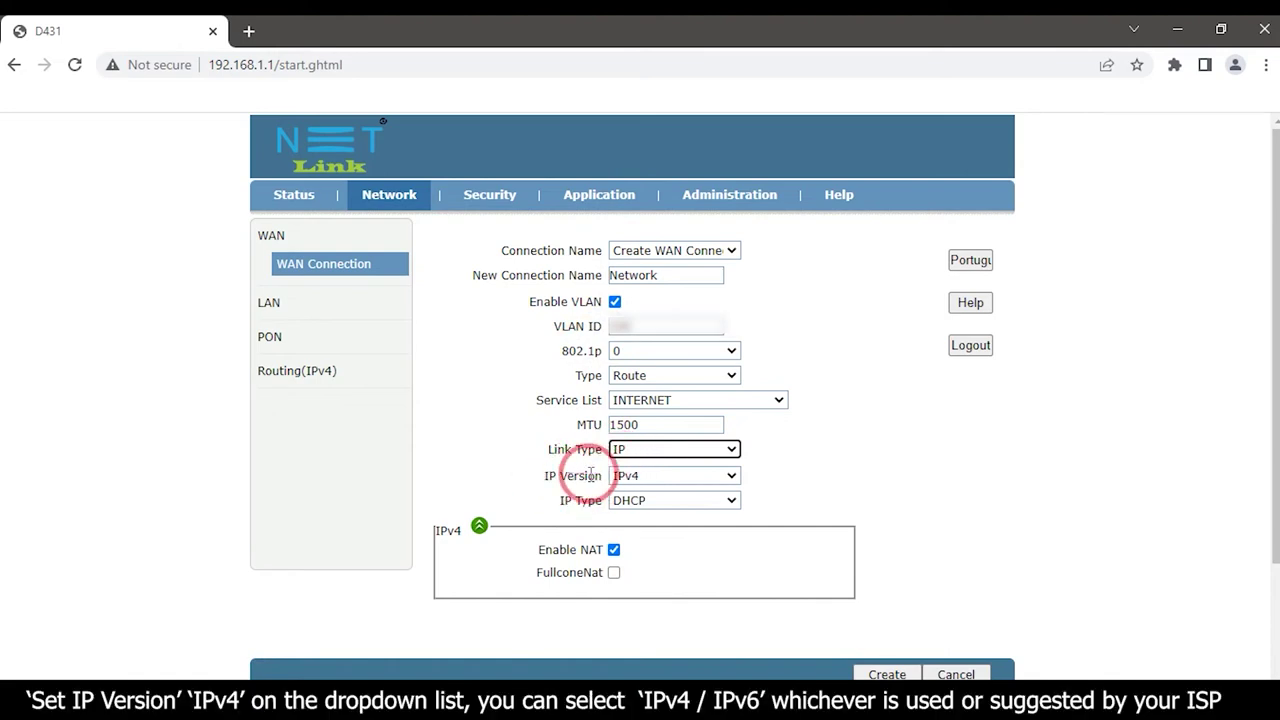
click(634, 477)
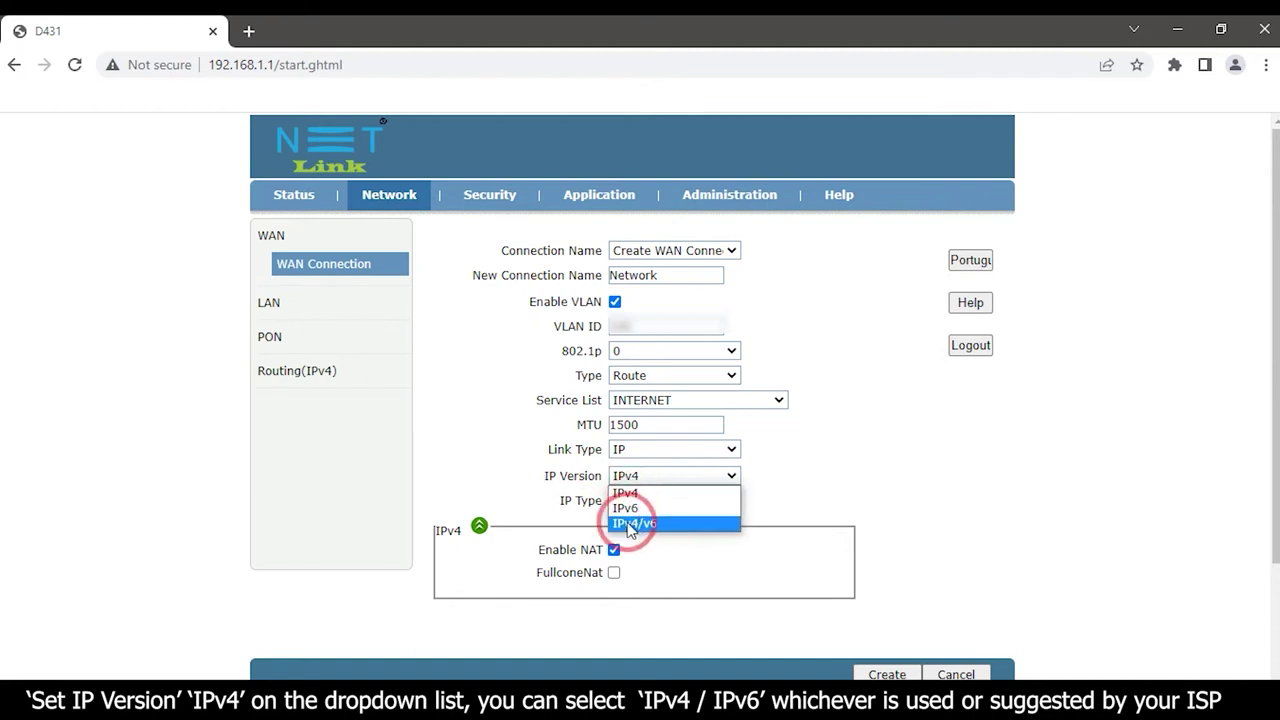
click(648, 495)
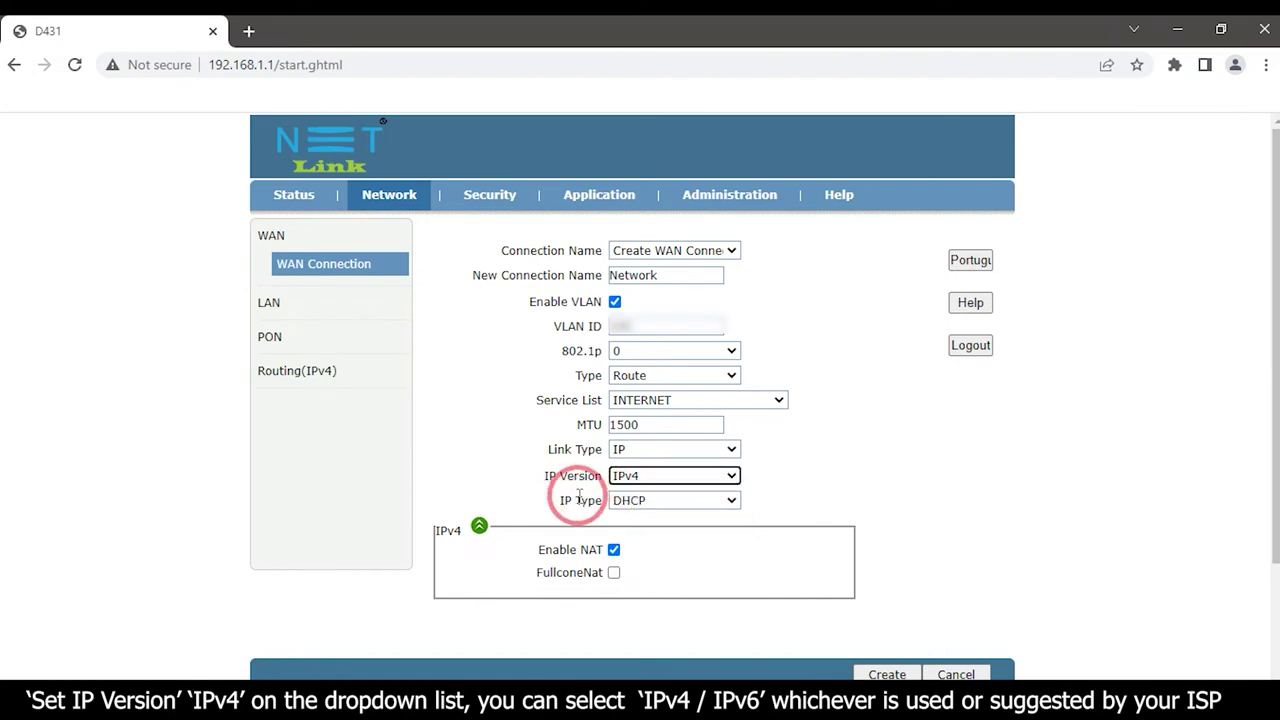
click(634, 502)
click(643, 518)
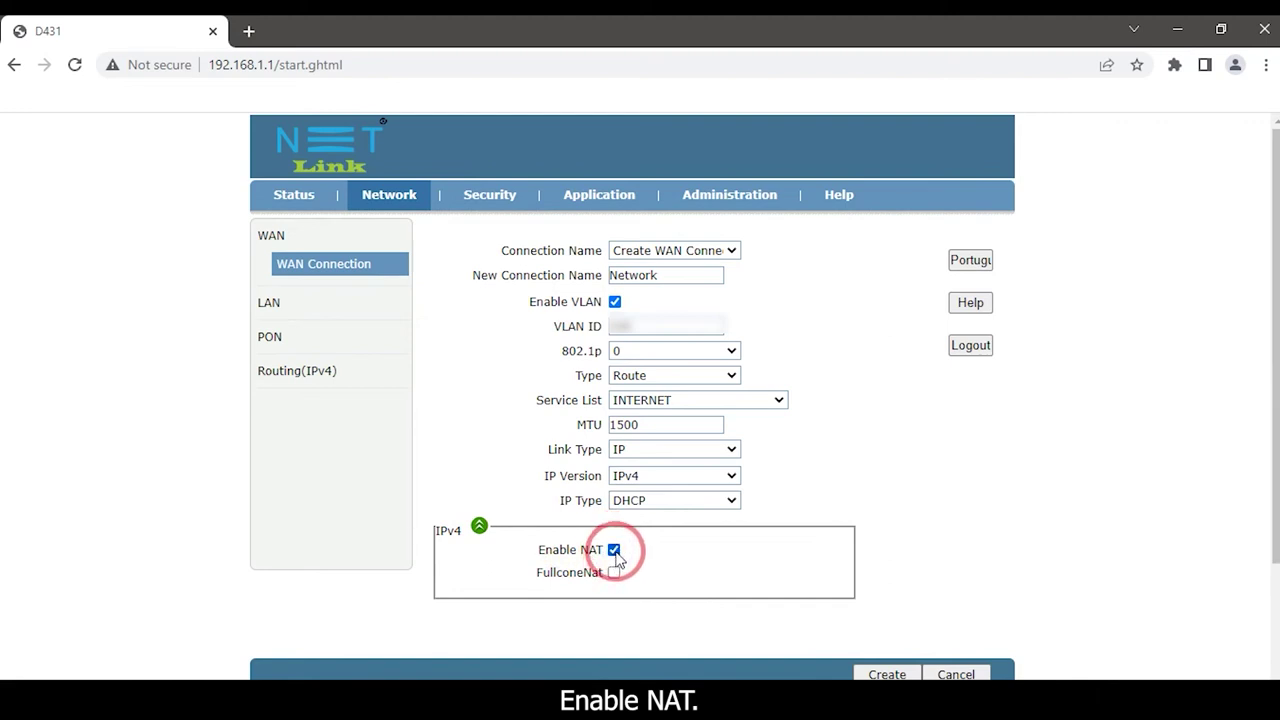
Step: Create the Network connection and confirm its WAN status reads Connected
click(883, 673)
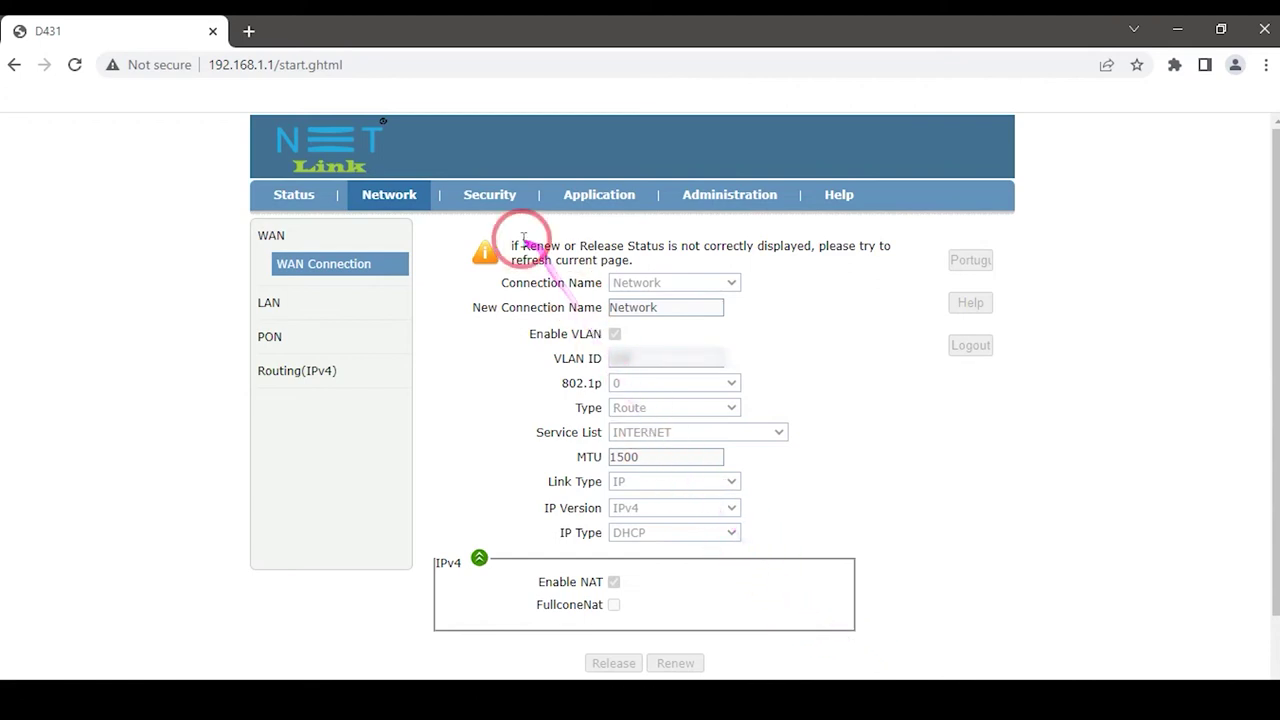
click(294, 195)
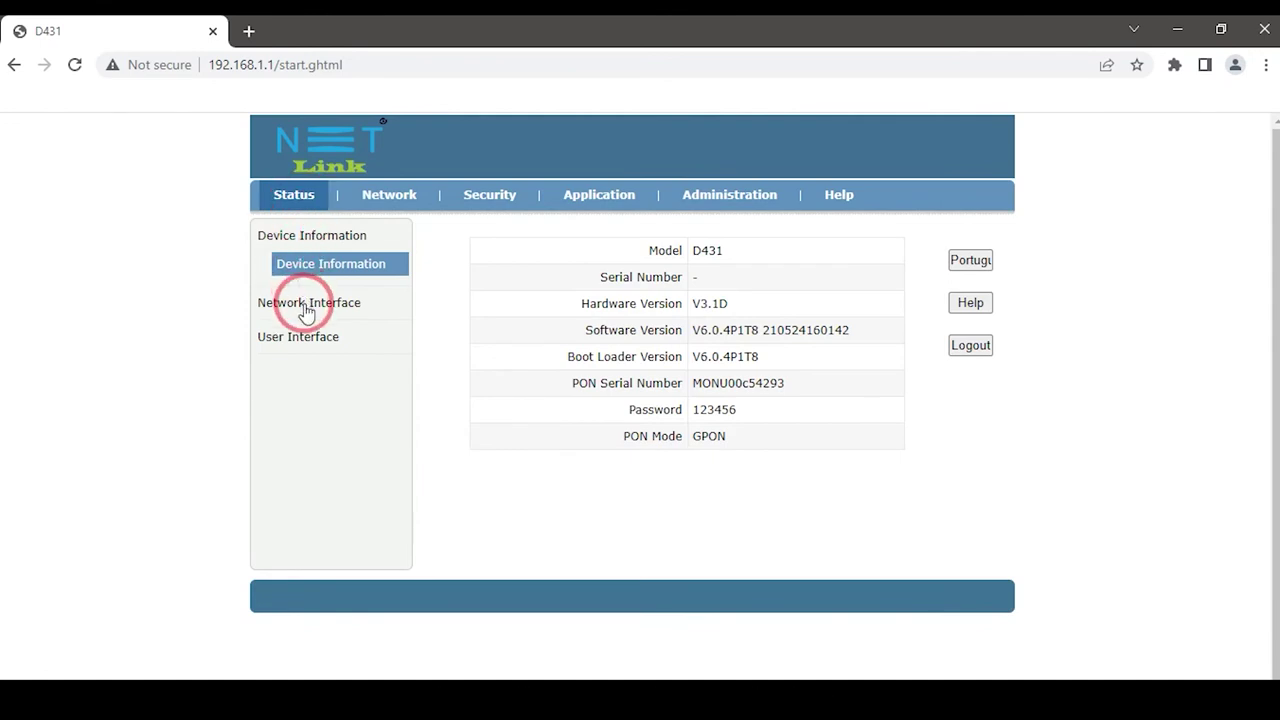
click(307, 312)
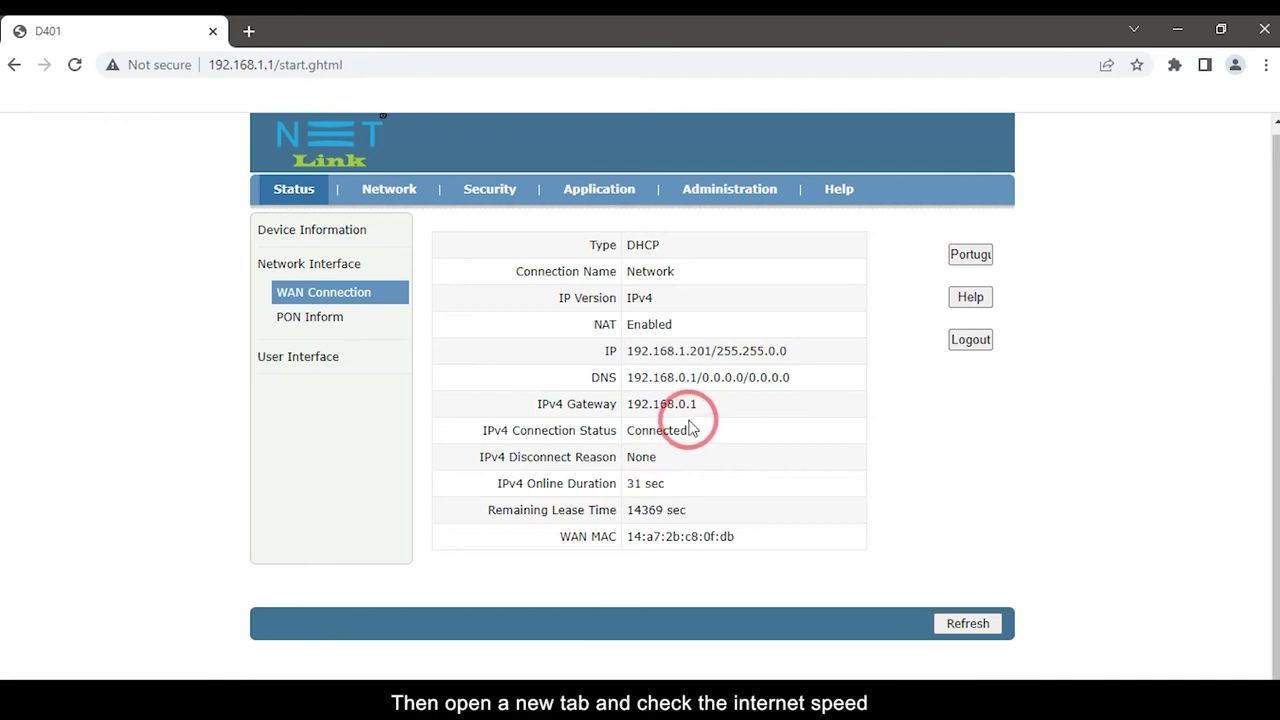
click(252, 32)
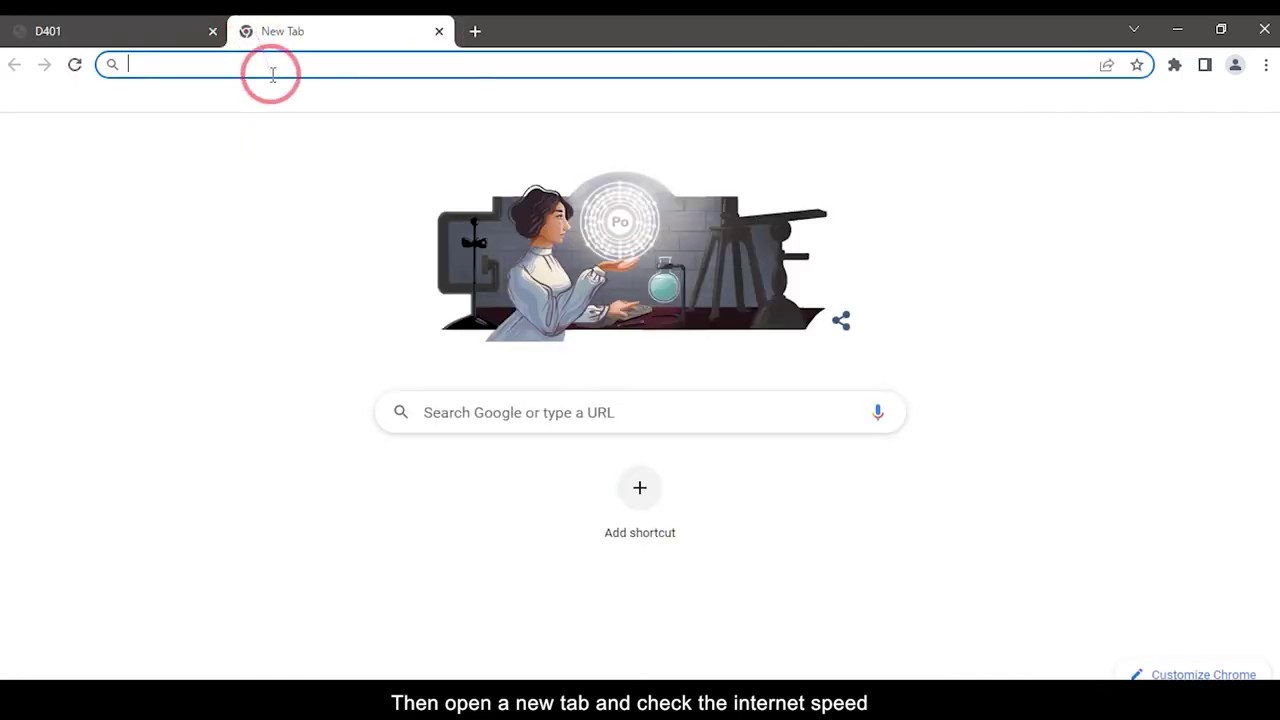
Step: Load speedtest.net in the new tab
text(speedtes)
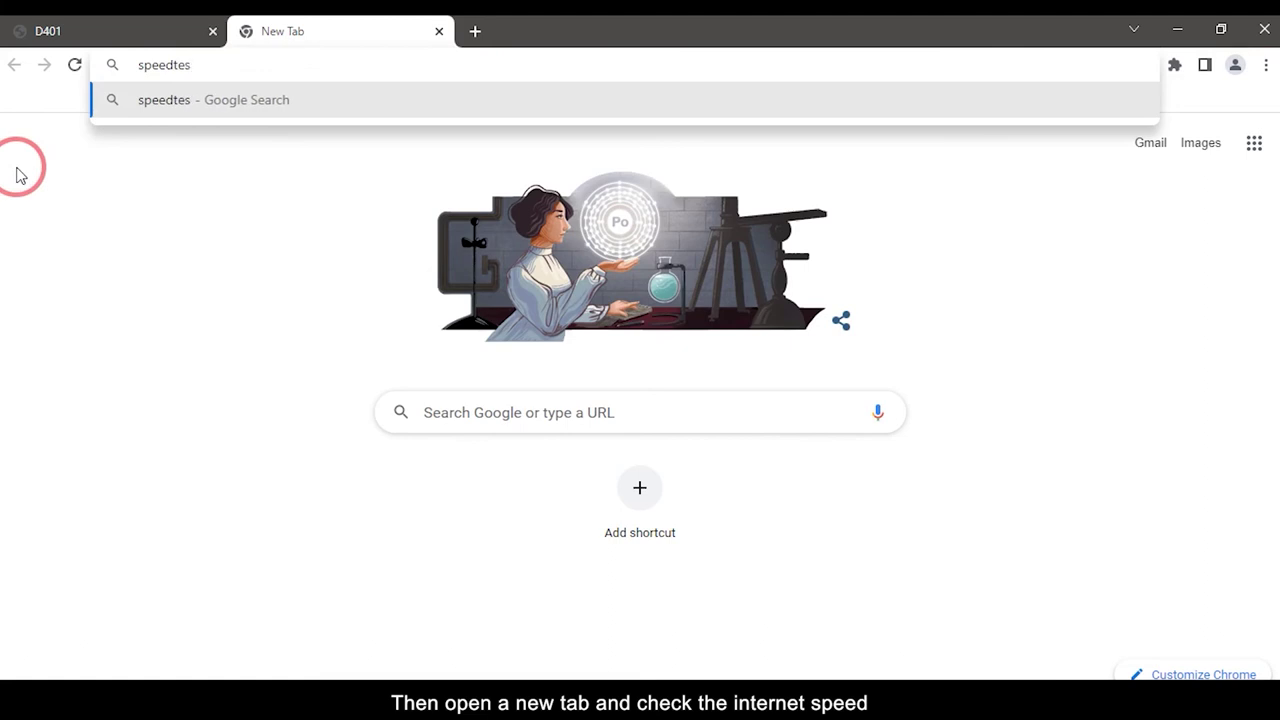
key(BackSpace)
key(BackSpace)
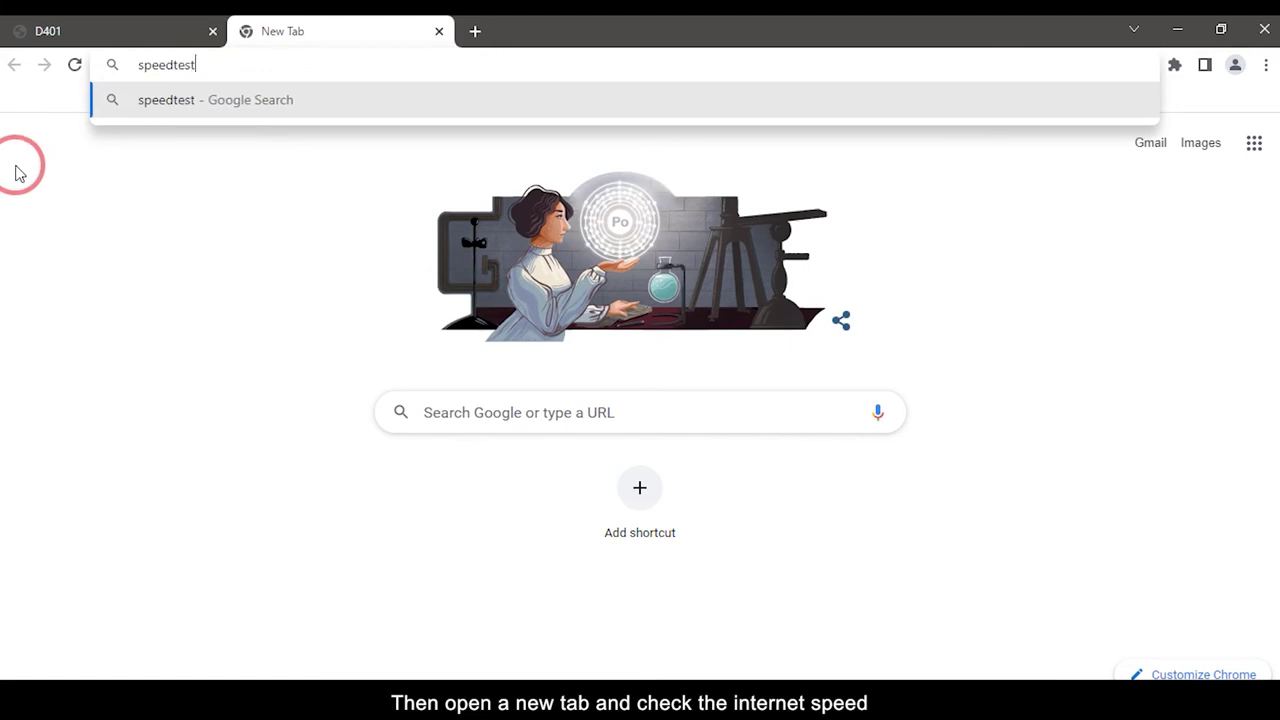
text(st.nety)
key(BackSpace)
key(Return)
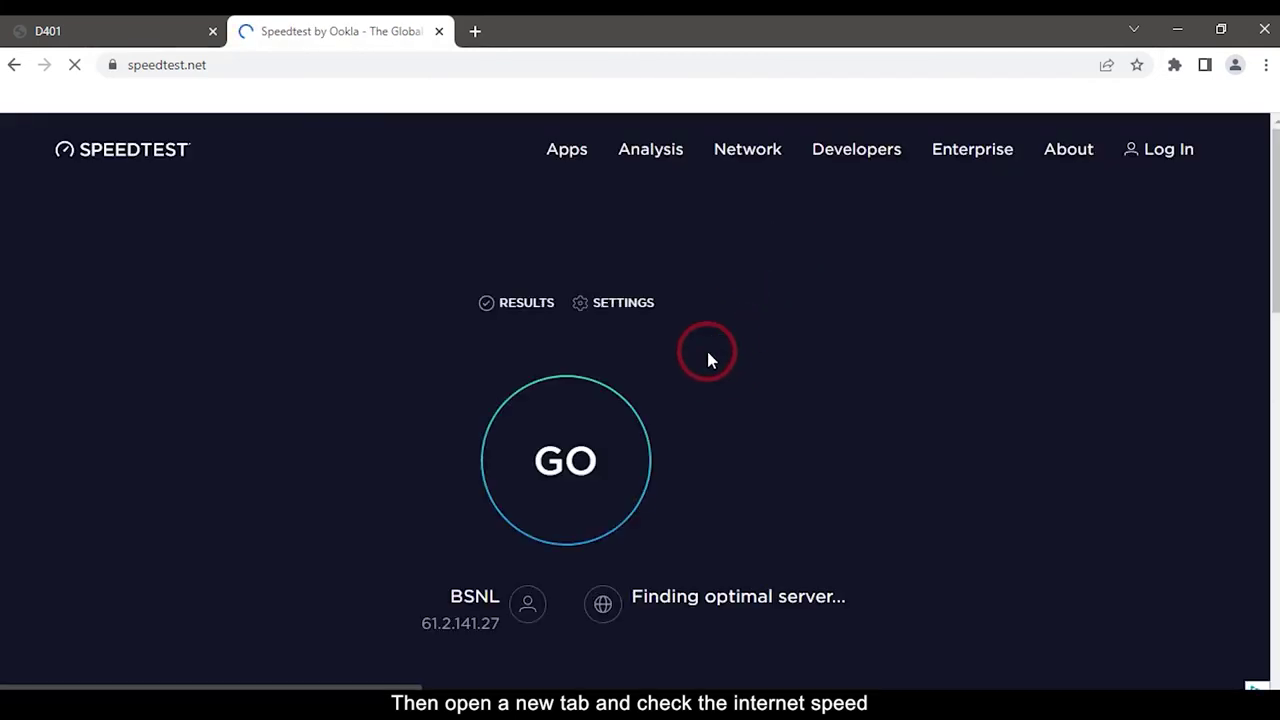
Step: Run the speed test: 22 ms ping, 27.12 Mbps download, 68.76 Mbps upload
click(597, 426)
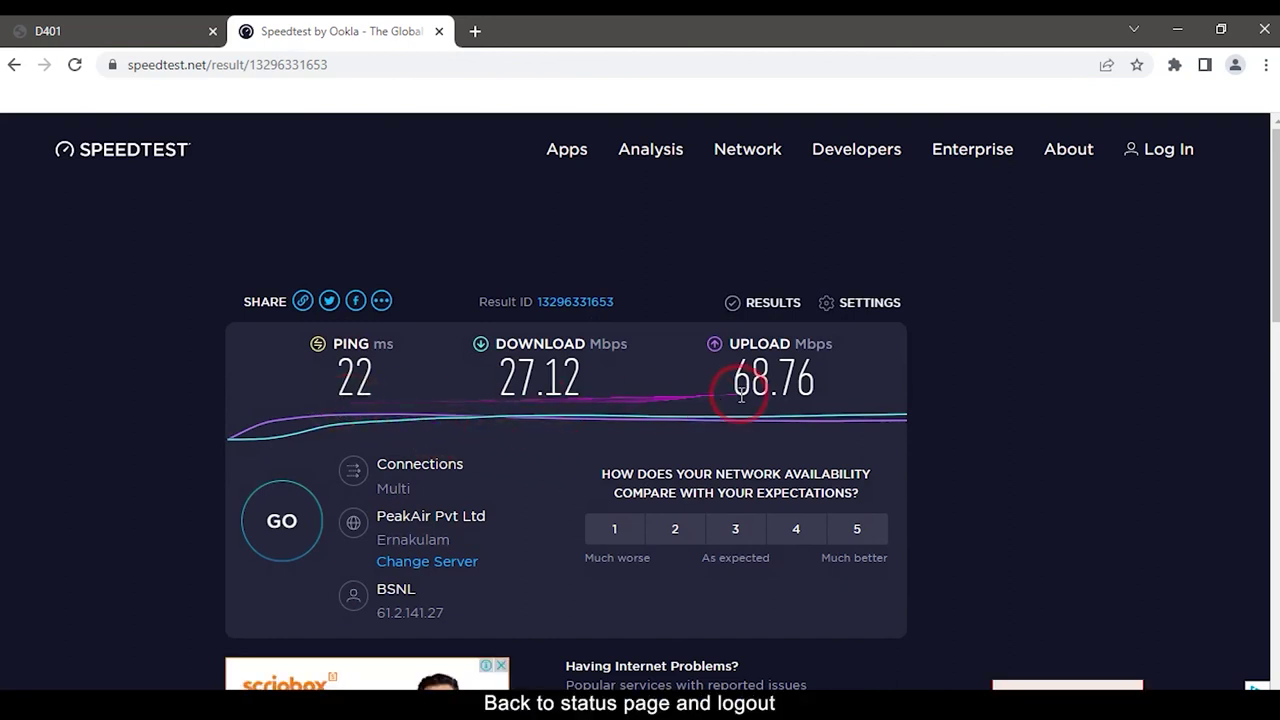
Step: Return to the router tab showing the Network connection as Connected
click(65, 30)
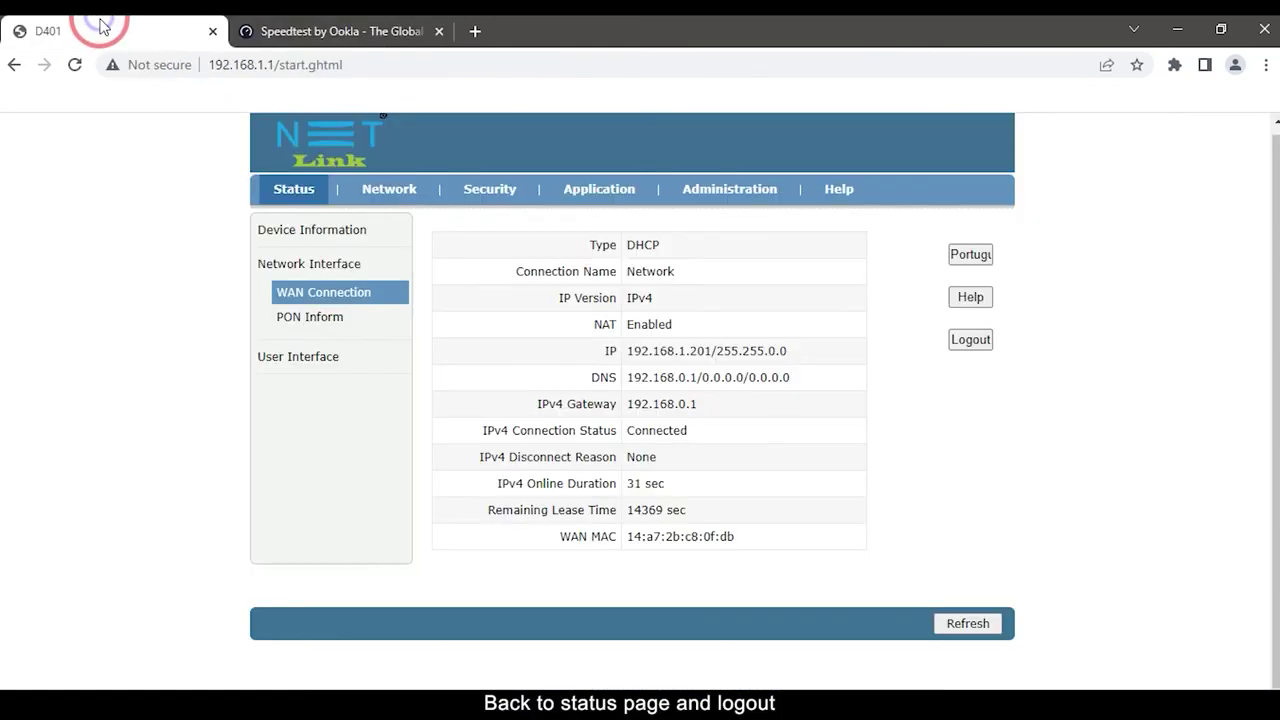